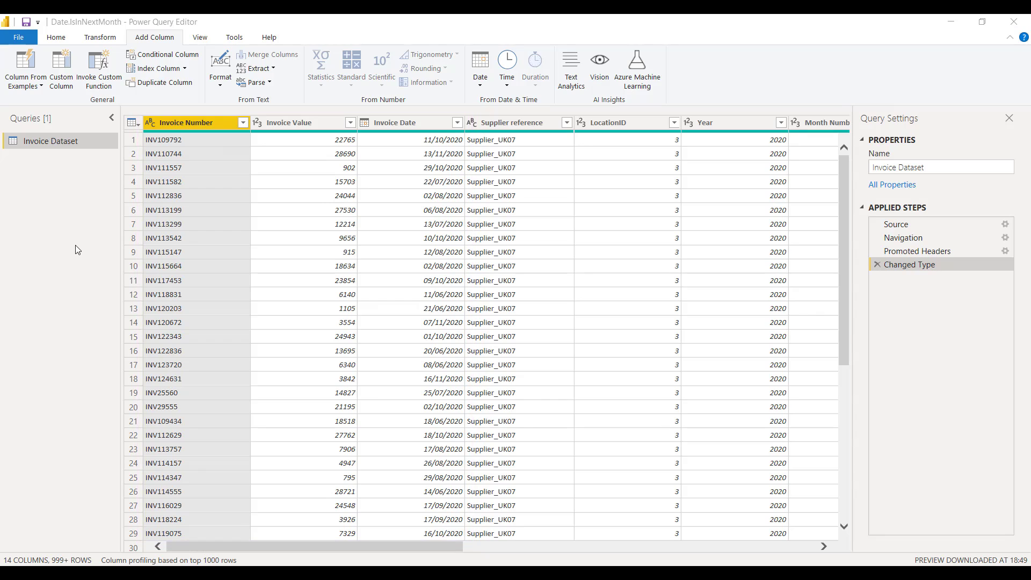
Step: Start a new custom column in the Invoice Dataset query and name it "Date Is In Next Month"
{"action": "mouse_move", "coordinate": [244, 548]}
{"action": "left_mouse_down"}
{"action": "mouse_move", "coordinate": [323, 536]}
{"action": "mouse_move", "coordinate": [664, 547]}
{"action": "left_mouse_up"}
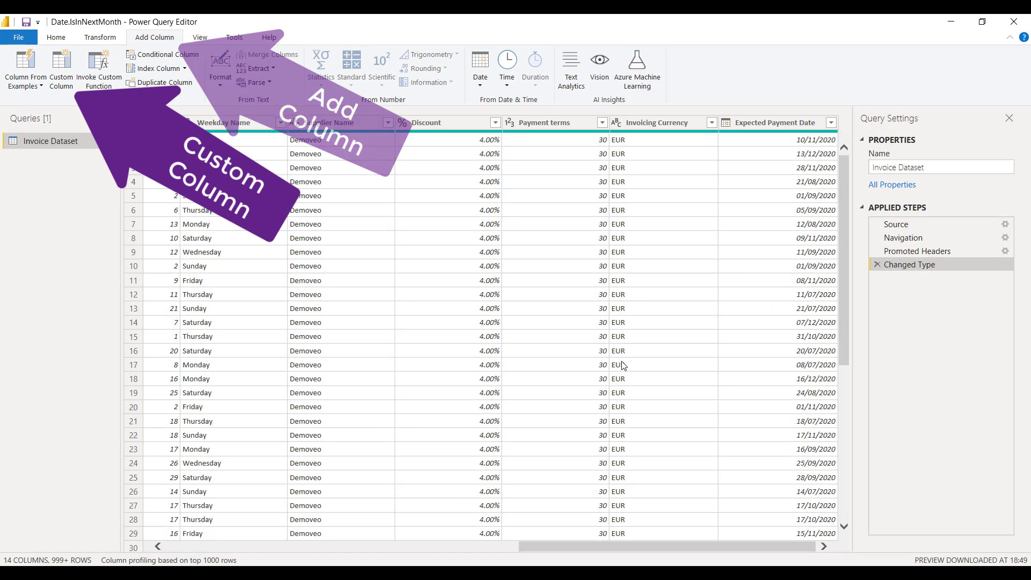
{"action": "left_click", "coordinate": [68, 82]}
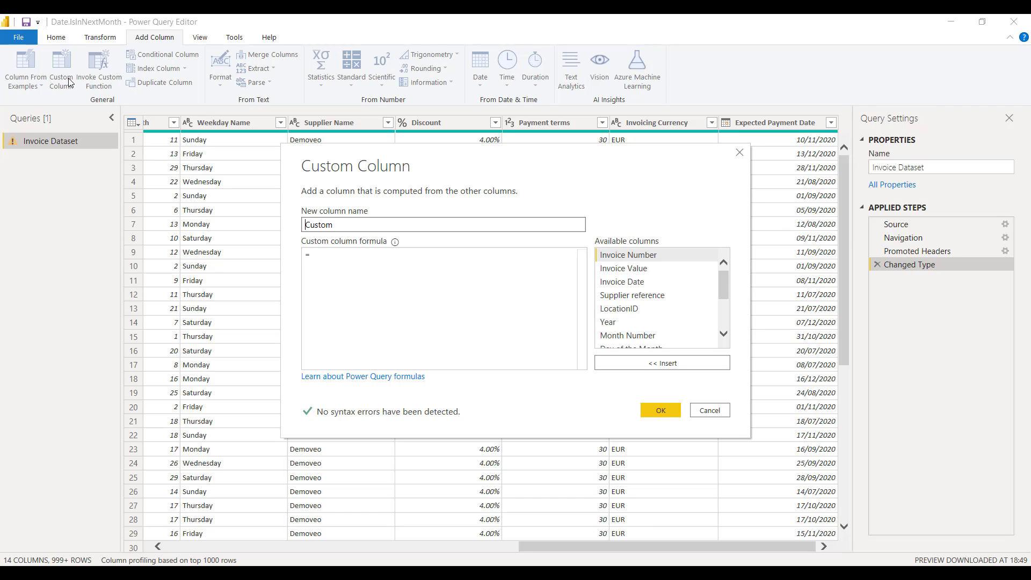
{"action": "type", "text": "D"}
{"action": "key", "text": "Caps_Lock"}
{"action": "type", "text": "at"}
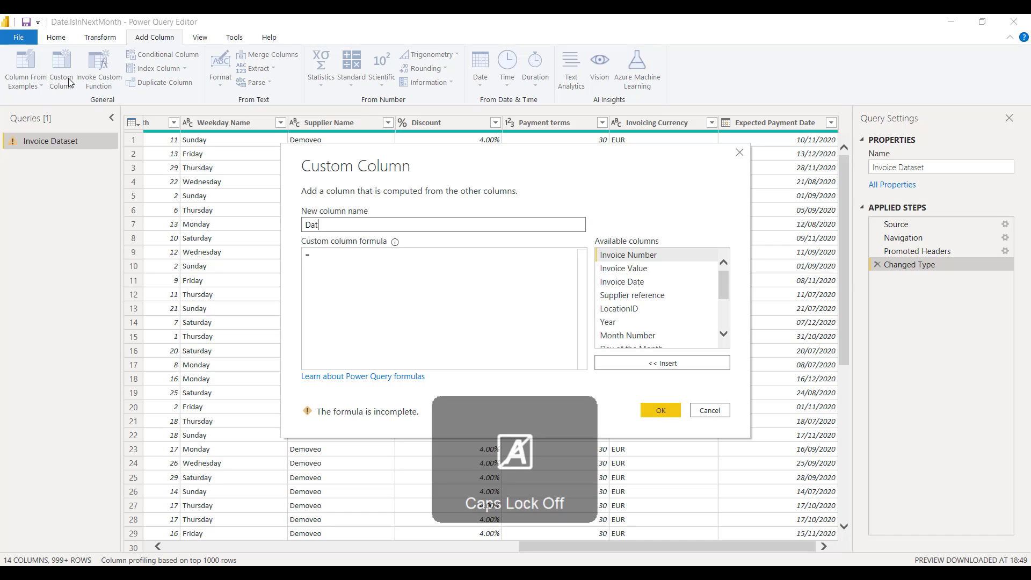
{"action": "key", "text": "Caps_Lock"}
{"action": "type", "text": "e Is In N"}
{"action": "key", "text": "Caps_Lock"}
{"action": "type", "text": "ext"}
{"action": "key", "text": "Caps_Lock"}
{"action": "type", "text": "M"}
{"action": "key", "text": "Caps_Lock"}
{"action": "type", "text": "onth"}
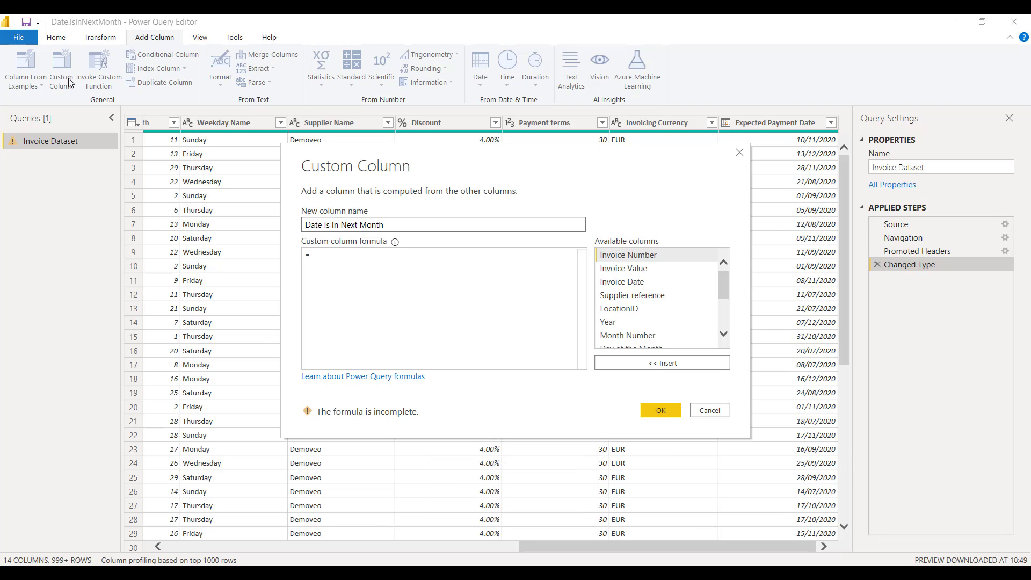
Step: Begin the custom column formula with the function Date.IsInNextMonth, removing the duplicated "Date" prefix
{"action": "left_click", "coordinate": [330, 255]}
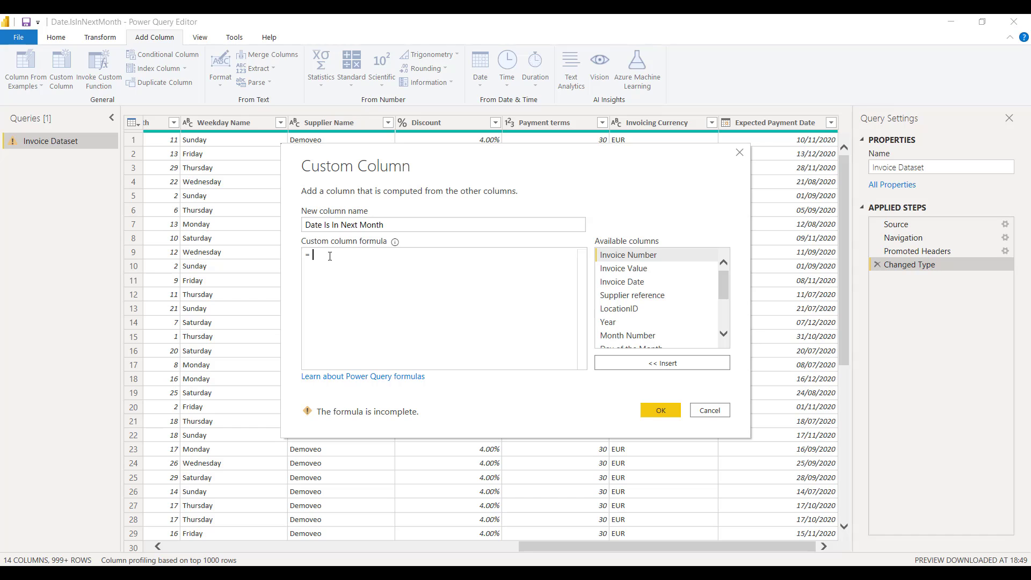
{"action": "key", "text": "Caps_Lock"}
{"action": "type", "text": "Date"}
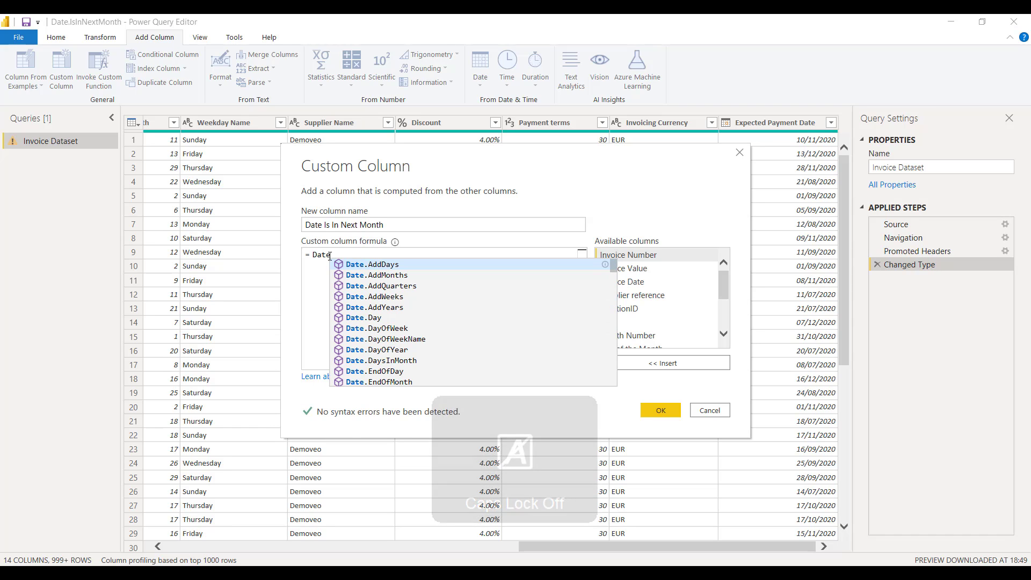
{"action": "type", "text": "."}
{"action": "key", "text": "Caps_Lock"}
{"action": "type", "text": "I"}
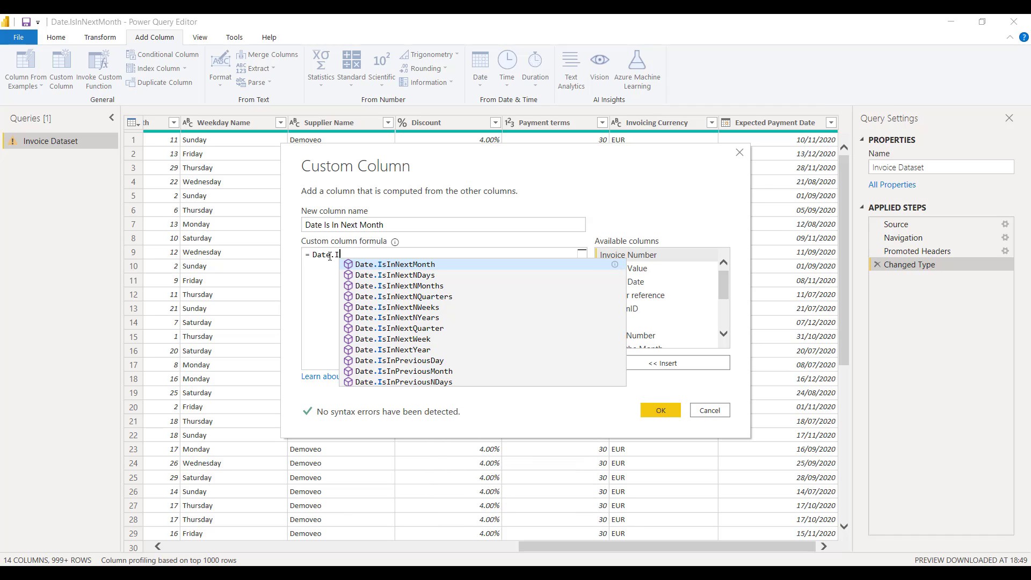
{"action": "key", "text": "Tab"}
{"action": "double_click", "coordinate": [330, 256]}
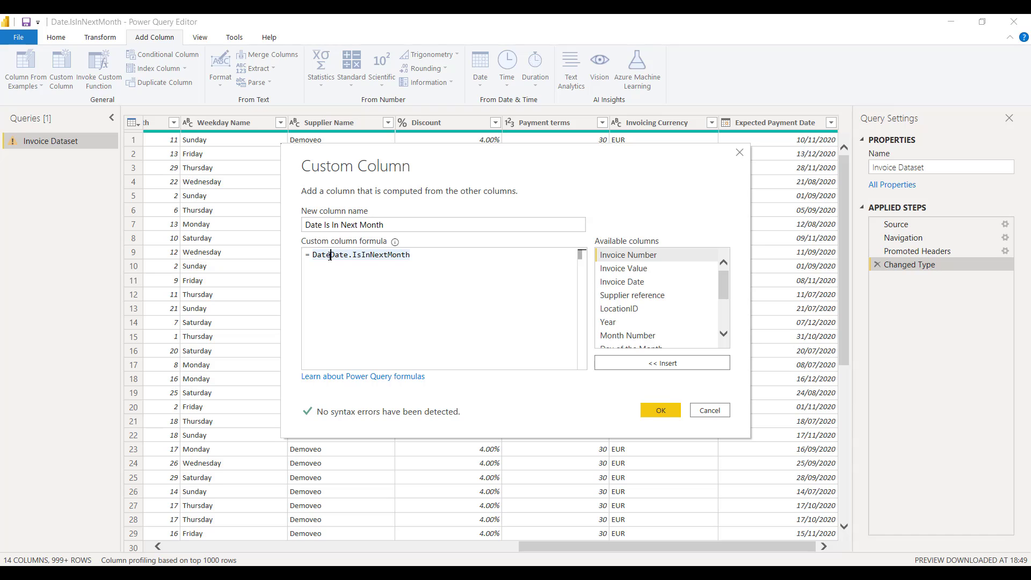
{"action": "key", "text": "BackSpace"}
{"action": "key", "text": "BackSpace"}
{"action": "key", "text": "BackSpace"}
{"action": "key", "text": "BackSpace"}
{"action": "left_click", "coordinate": [406, 259]}
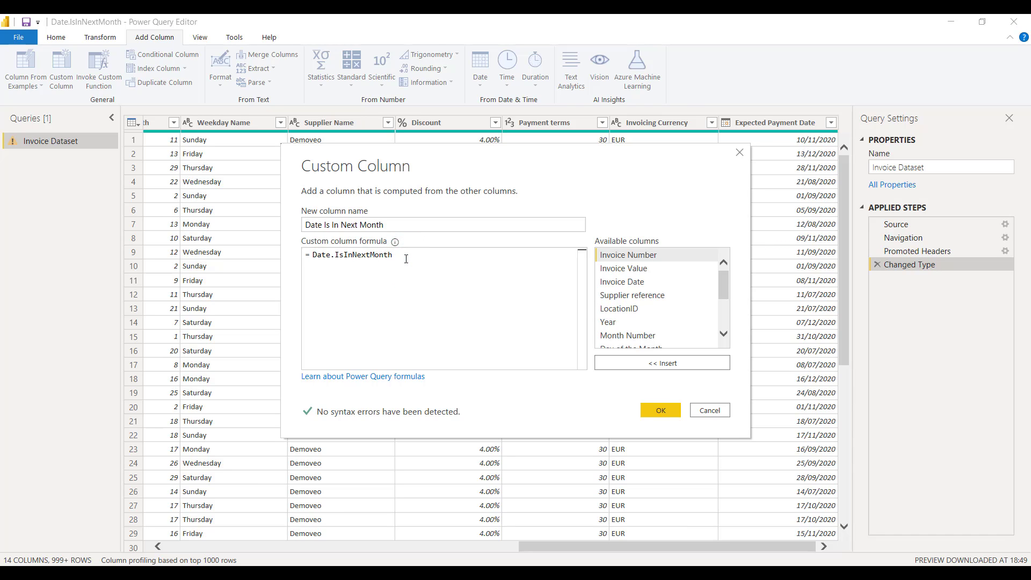
Step: Pass [Expected Payment Date] as the argument of Date.IsInNextMonth, close the parenthesis and create the column
{"action": "type", "text": "("}
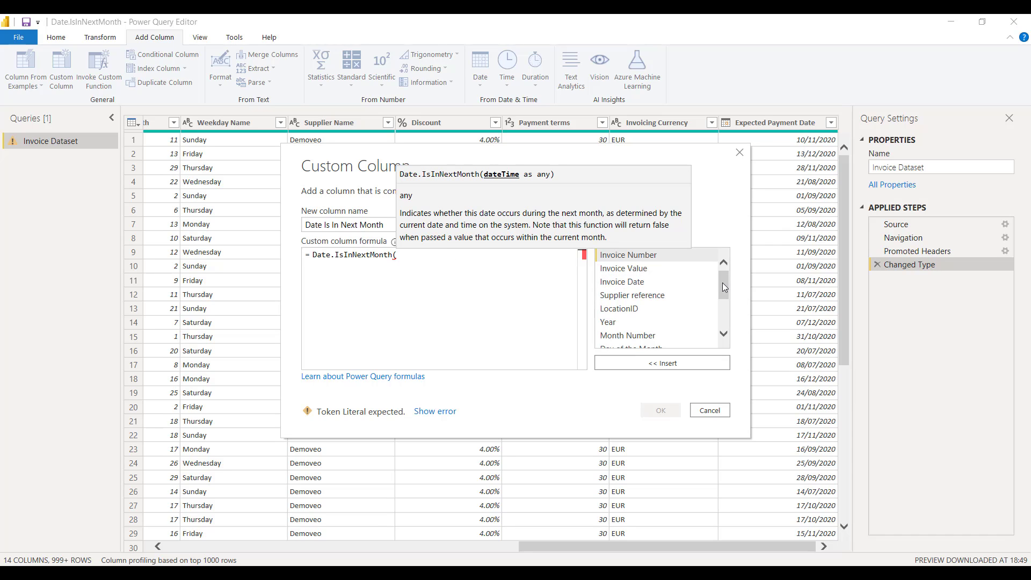
{"action": "left_click_drag", "start_coordinate": [723, 282], "coordinate": [724, 330]}
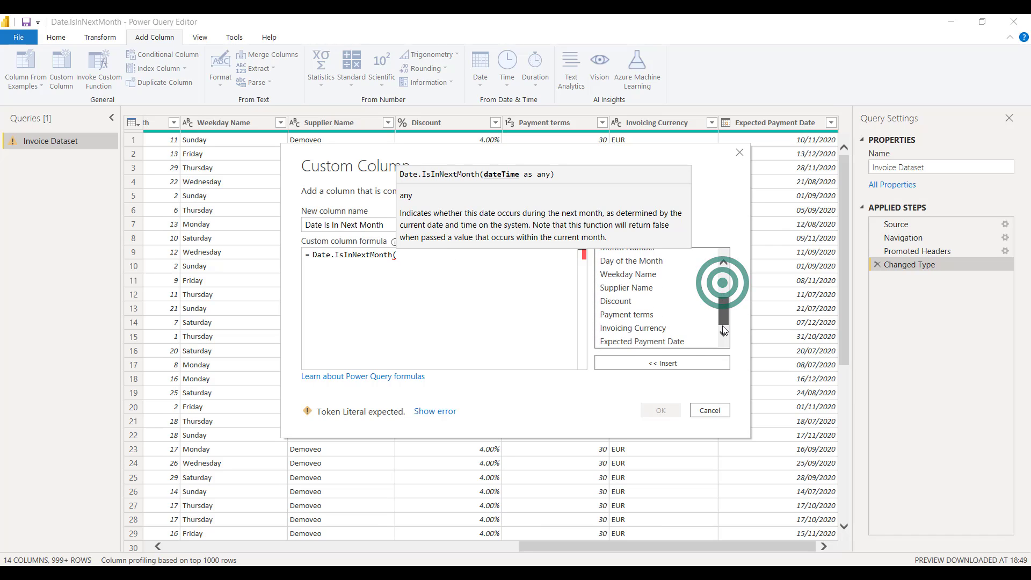
{"action": "left_click", "coordinate": [672, 340]}
{"action": "left_click", "coordinate": [676, 365]}
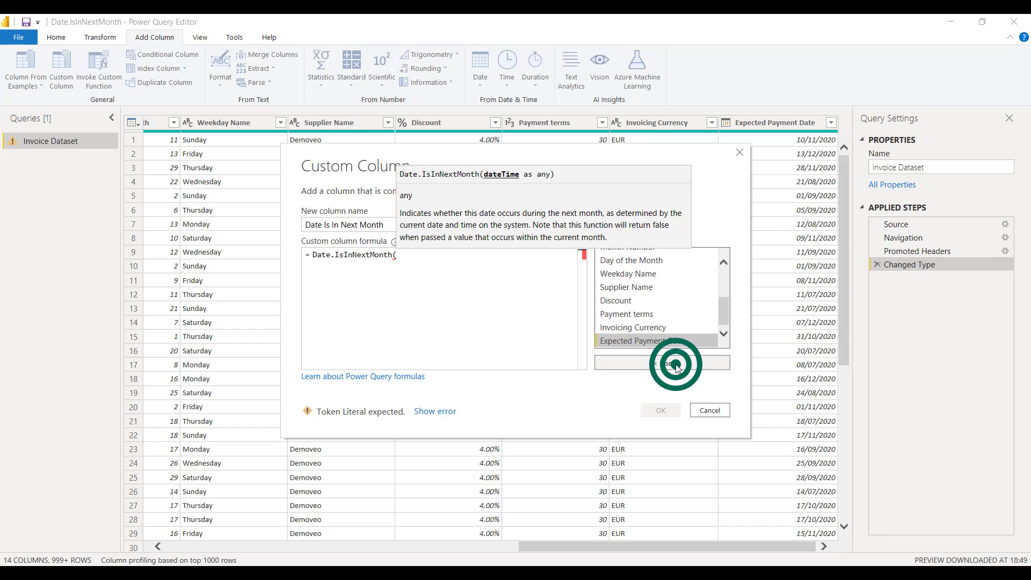
{"action": "type", "text": ")"}
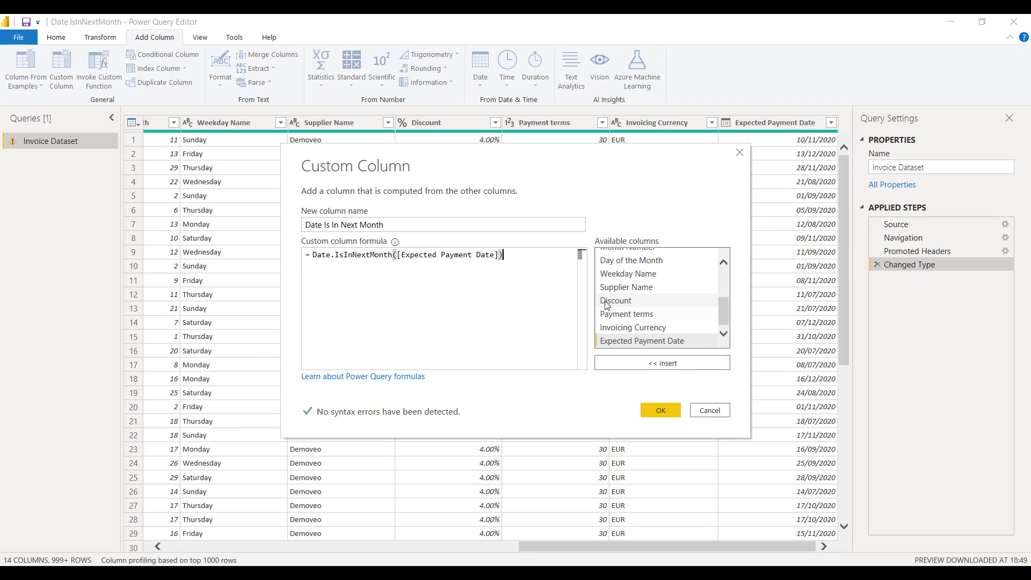
{"action": "left_click", "coordinate": [660, 410]}
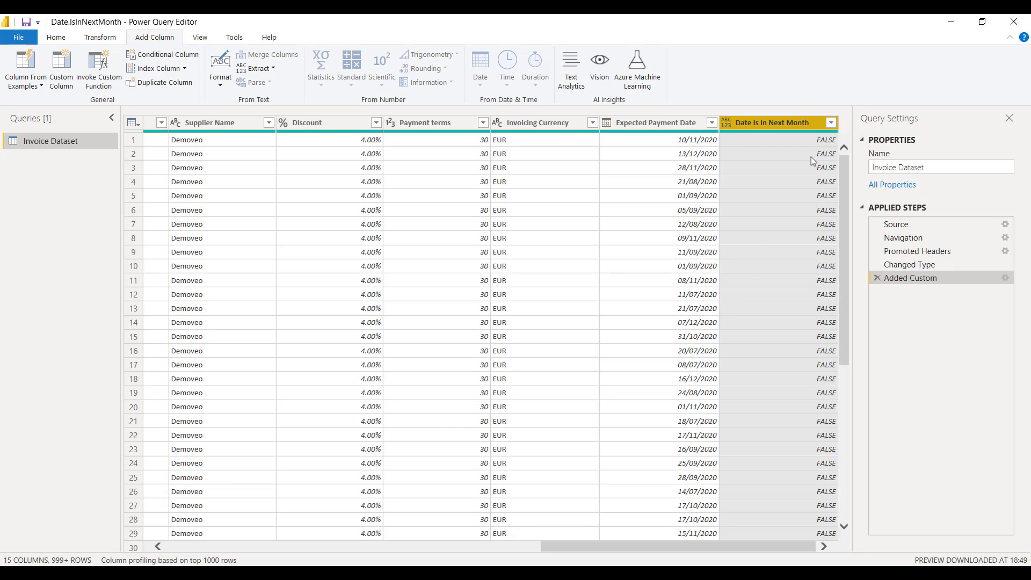
Step: Load all values of the Date Is In Next Month column and filter out FALSE, keeping only the TRUE rows
{"action": "left_click", "coordinate": [831, 123]}
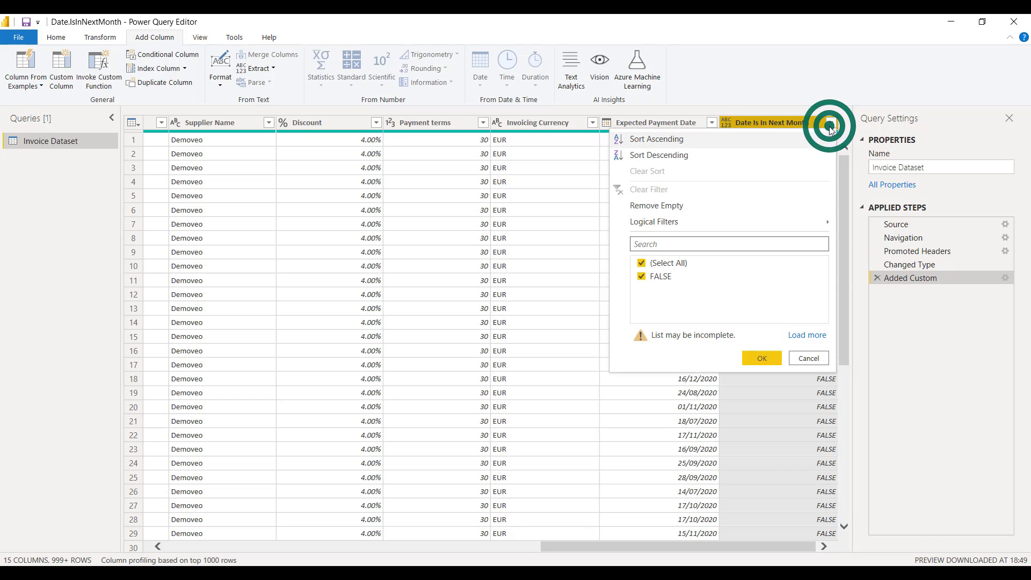
{"action": "left_click", "coordinate": [799, 334]}
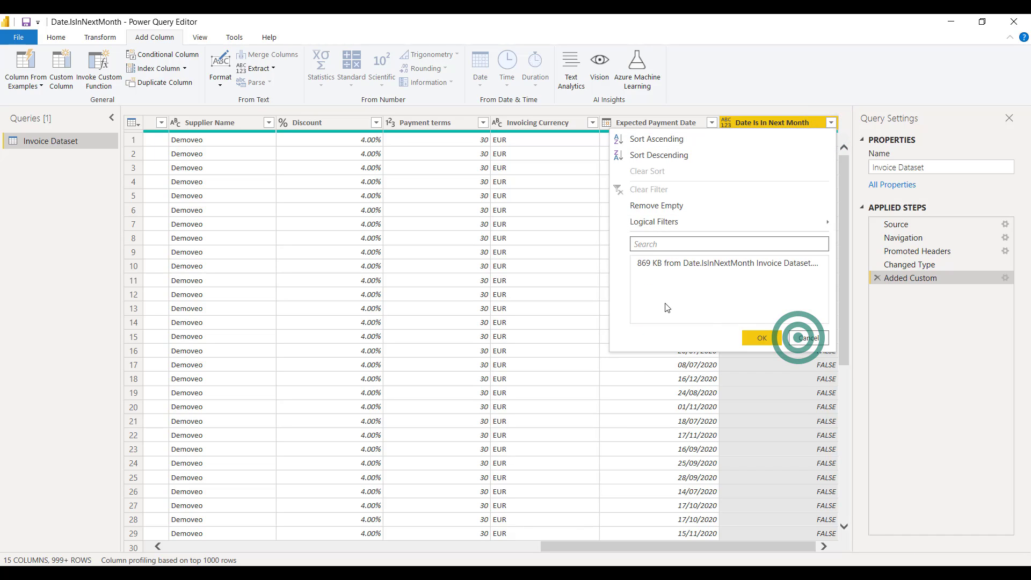
{"action": "left_click", "coordinate": [644, 276]}
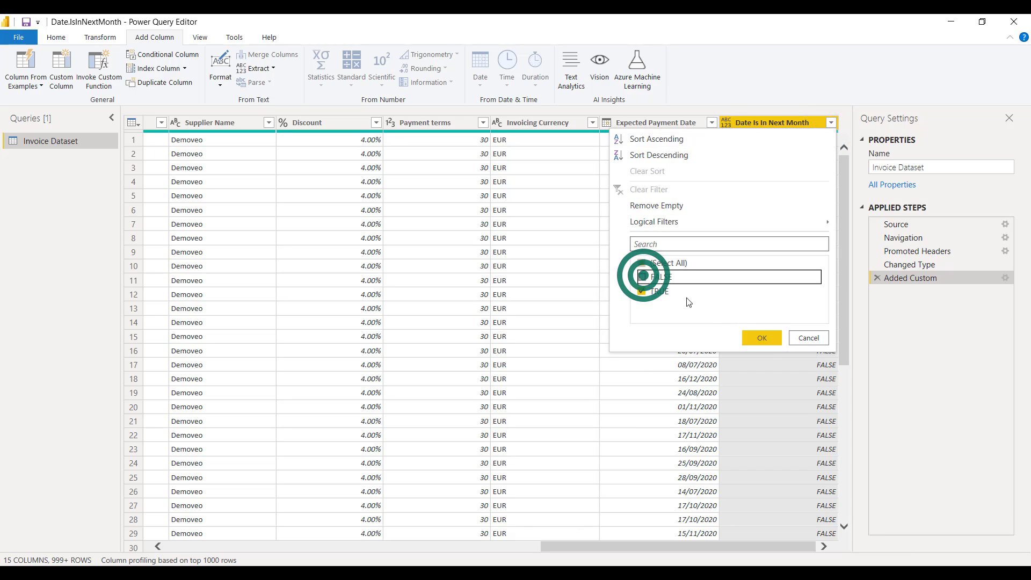
{"action": "left_click", "coordinate": [759, 337]}
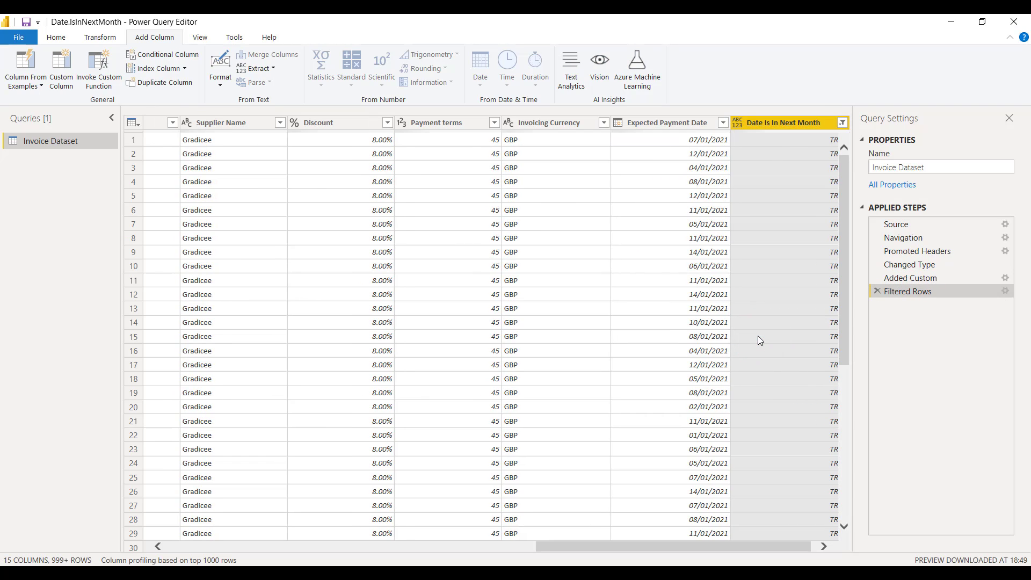
{"action": "left_click_drag", "start_coordinate": [728, 544], "coordinate": [787, 546]}
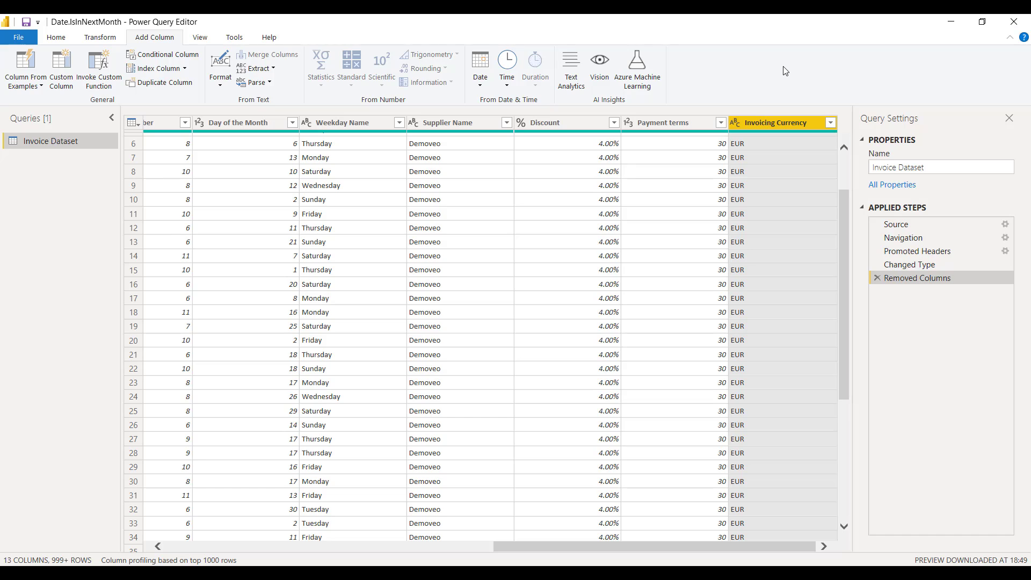
Step: Start another custom column on the table without Expected Payment Date and name it "Date Is In Next Month"
{"action": "left_click", "coordinate": [63, 74]}
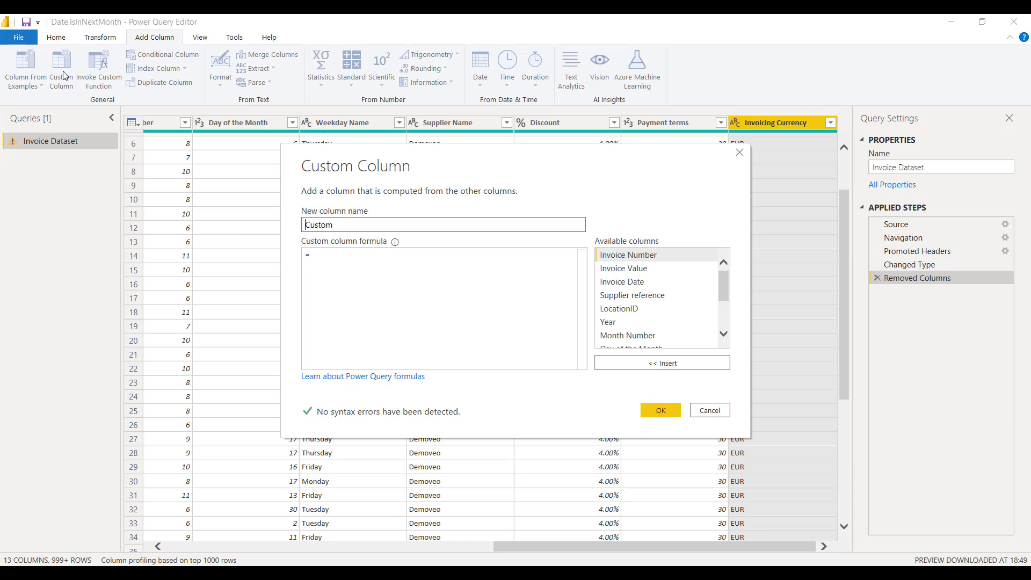
{"action": "left_click_drag", "start_coordinate": [341, 229], "coordinate": [280, 220]}
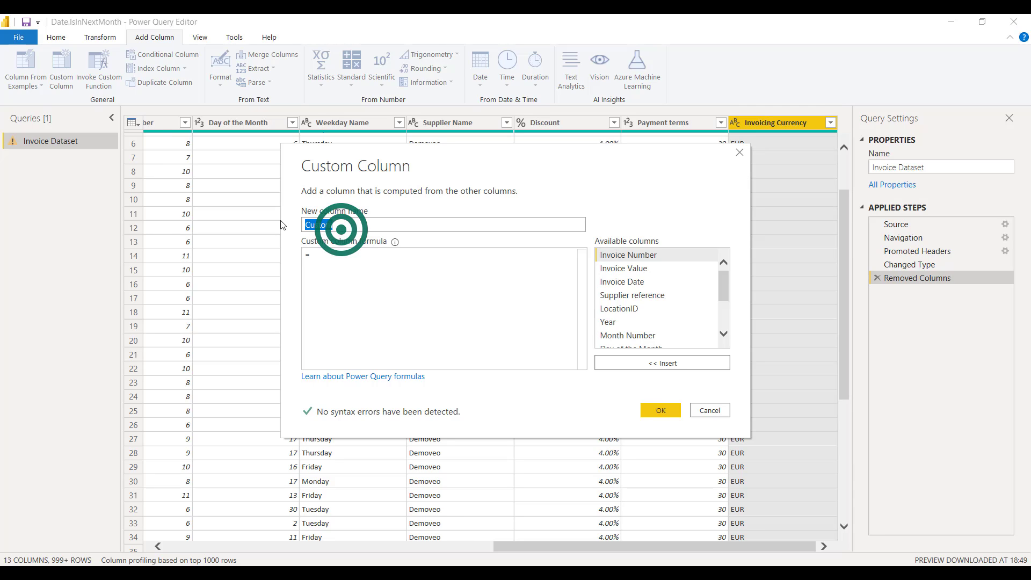
{"action": "key", "text": "Caps_Lock"}
{"action": "type", "text": "D"}
{"action": "key", "text": "Caps_Lock"}
{"action": "type", "text": "ate "}
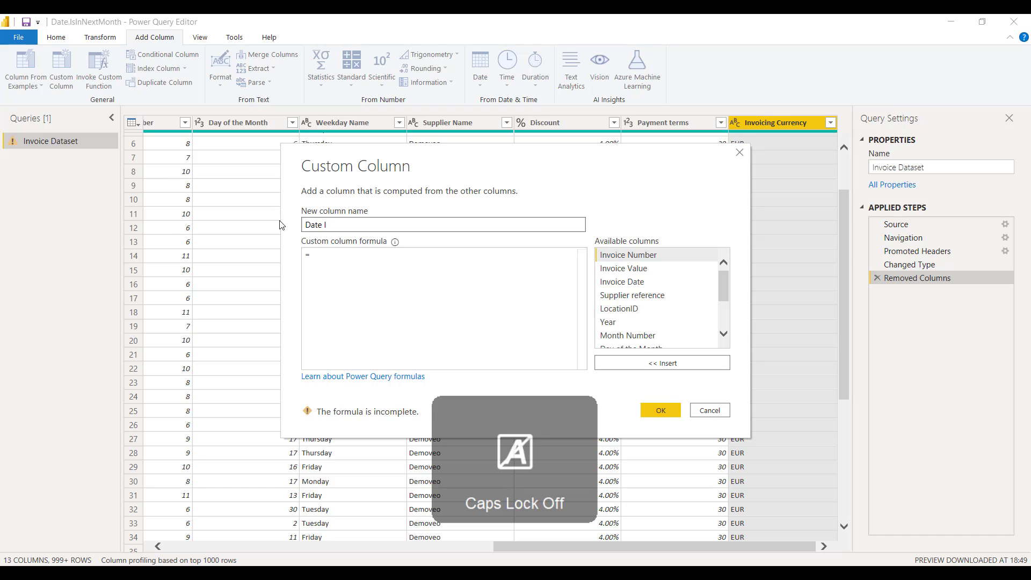
{"action": "type", "text": "Is In Next Month"}
Step: Enter Date.IsInNextMonth as the outer function of the new column's formula, without the repeated "Date" text
{"action": "left_click", "coordinate": [327, 255]}
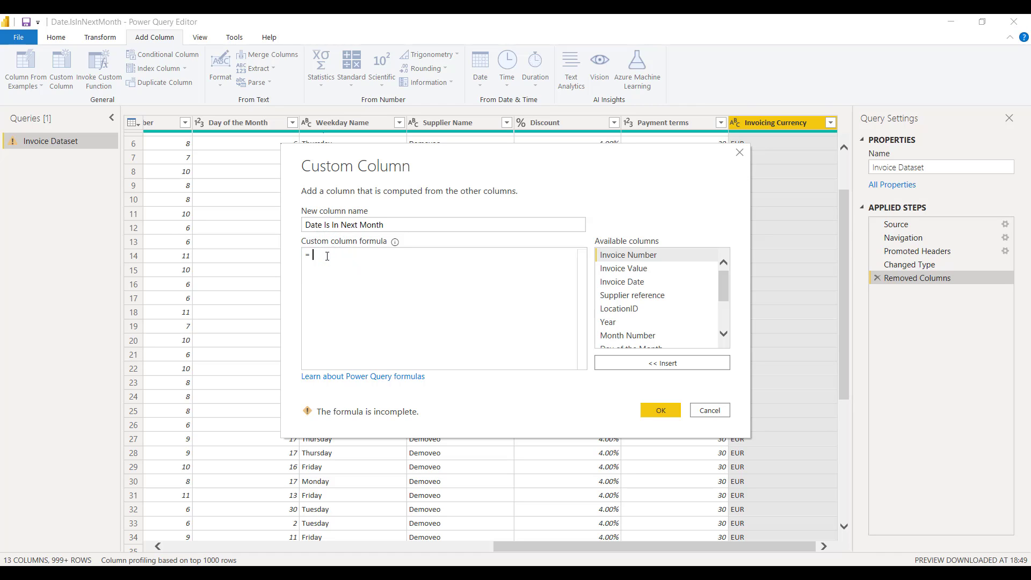
{"action": "type", "text": "Date"}
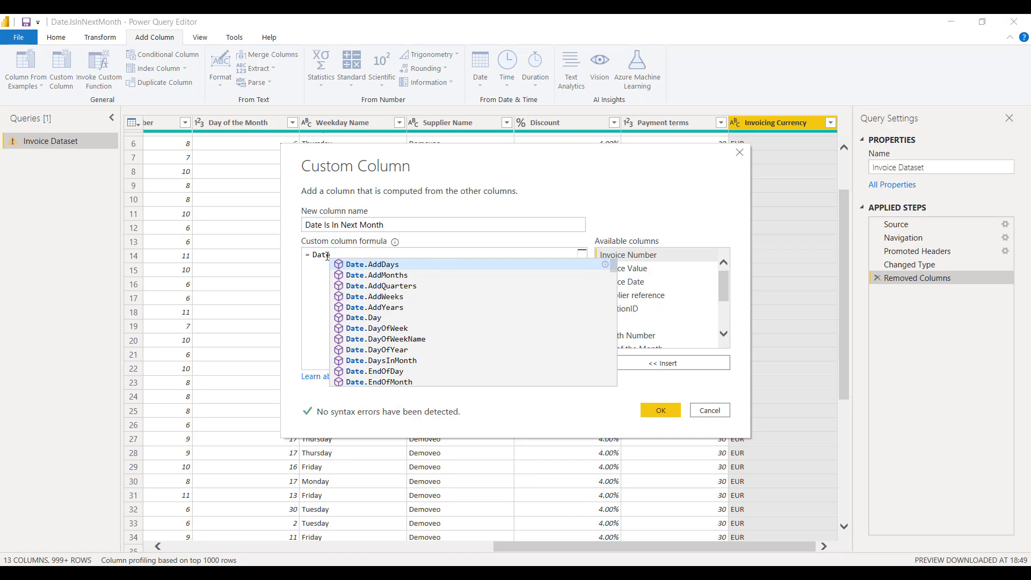
{"action": "type", "text": ".Is"}
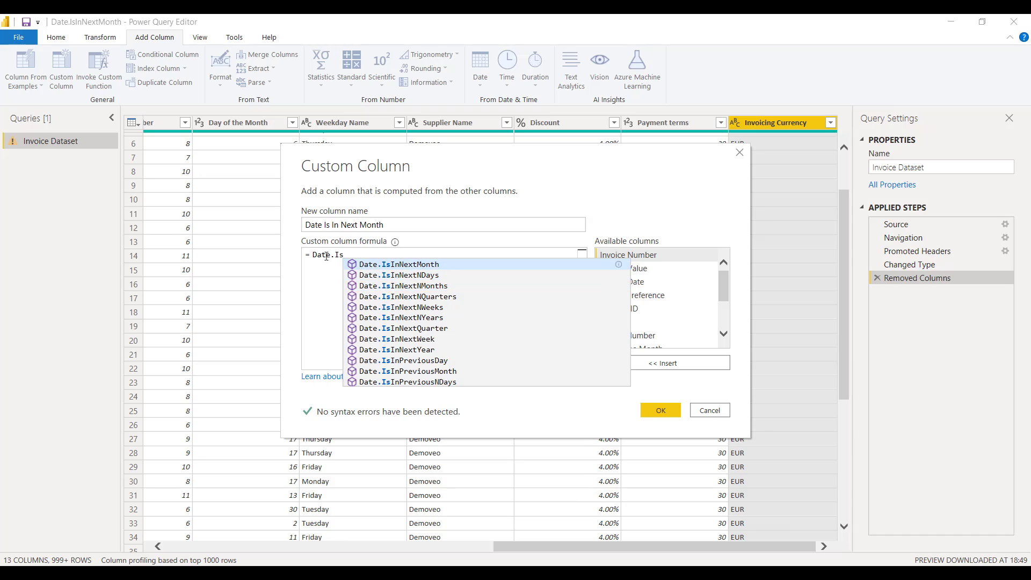
{"action": "key", "text": "Tab"}
{"action": "left_click", "coordinate": [323, 256]}
{"action": "key", "text": "Delete"}
{"action": "key", "text": "Delete"}
{"action": "key", "text": "BackSpace"}
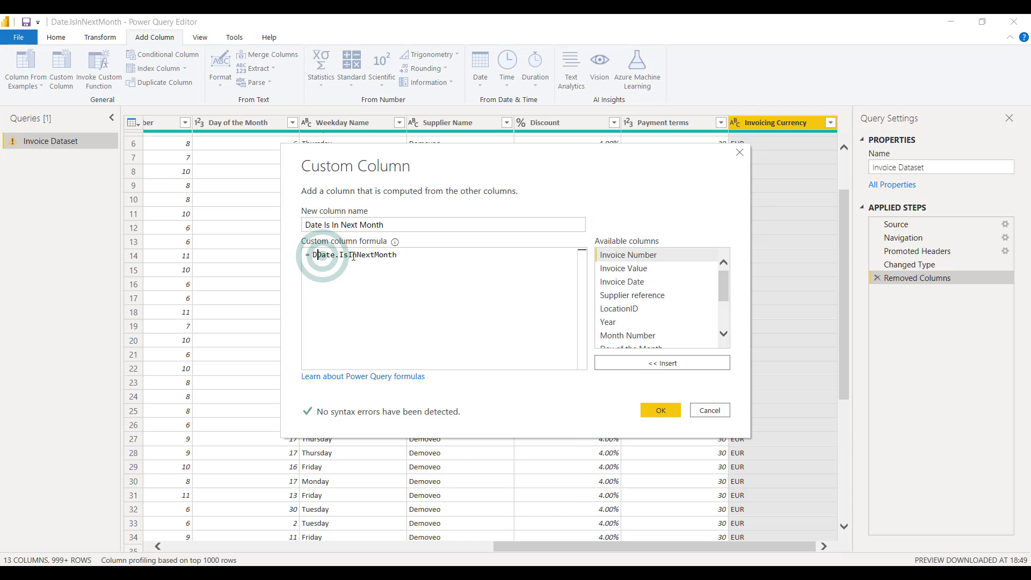
{"action": "key", "text": "BackSpace"}
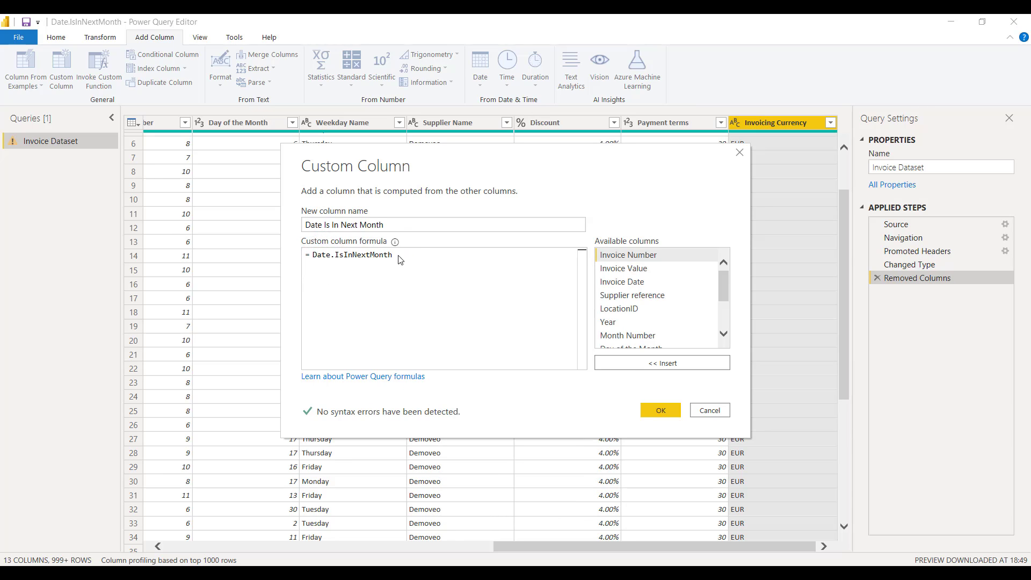
Step: Nest the Date.AddDays function inside the Date.IsInNextMonth parenthesis and open its argument list
{"action": "left_click", "coordinate": [399, 256]}
{"action": "type", "text": "("}
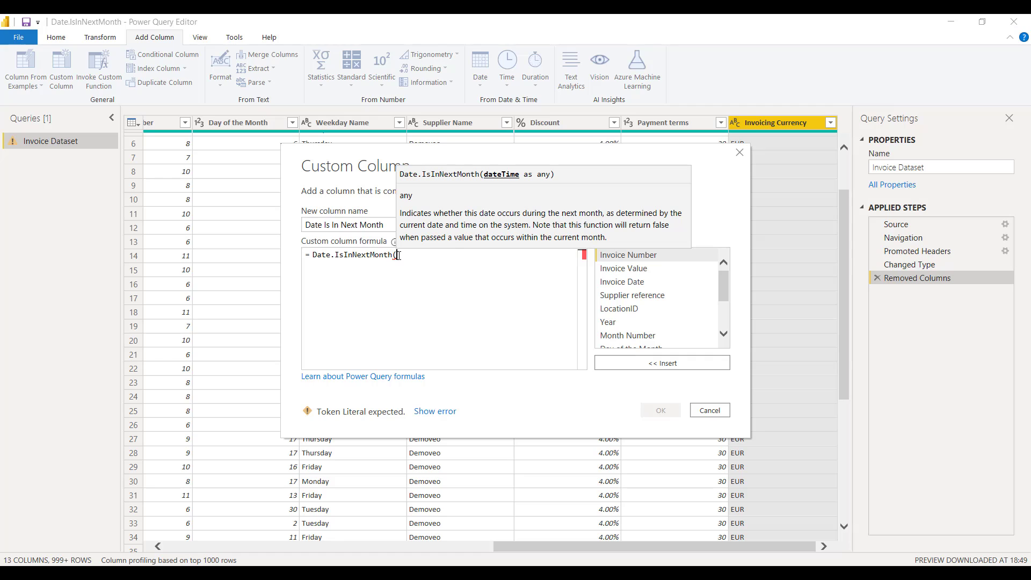
{"action": "key", "text": "Caps_Lock"}
{"action": "type", "text": "Date"}
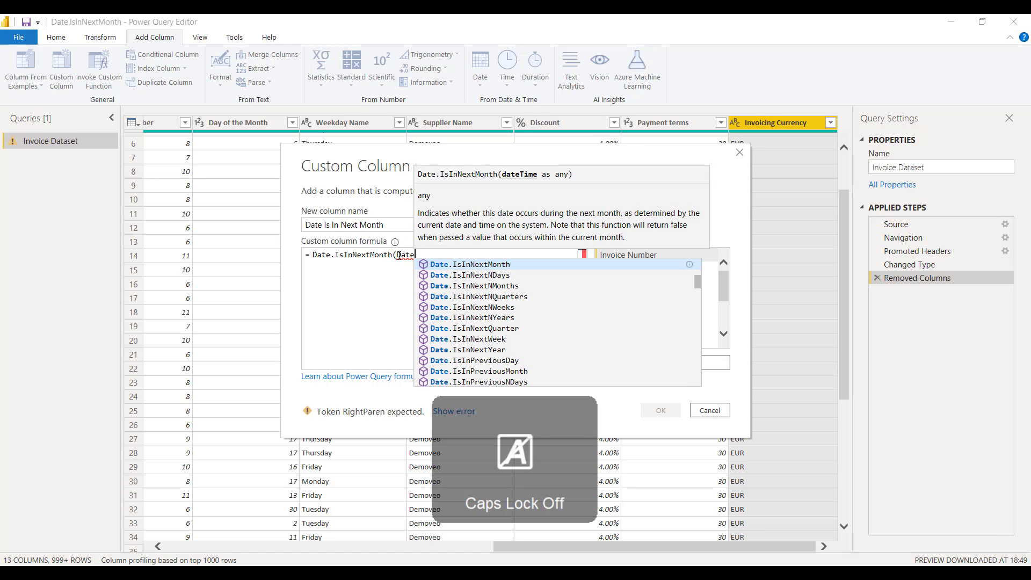
{"action": "type", "text": ".Add"}
{"action": "key", "text": "Tab"}
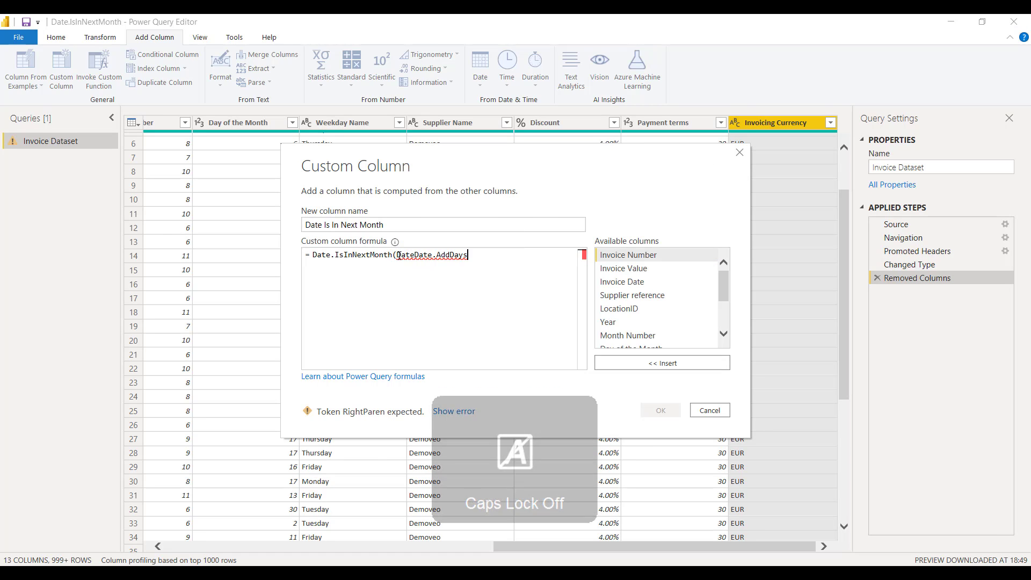
{"action": "left_click", "coordinate": [414, 258]}
{"action": "key", "text": "BackSpace"}
{"action": "key", "text": "BackSpace"}
{"action": "key", "text": "BackSpace"}
{"action": "key", "text": "BackSpace"}
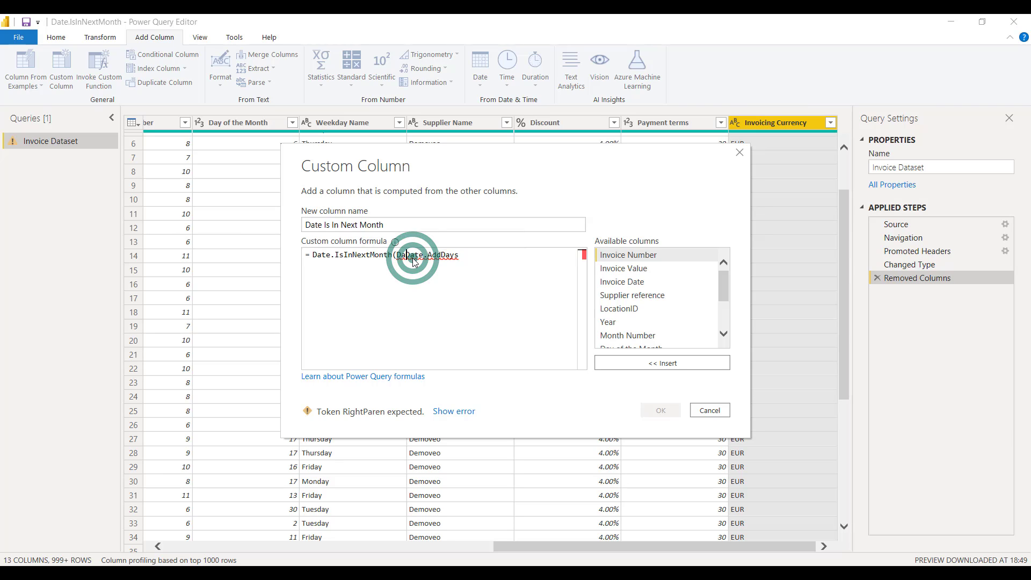
{"action": "left_click", "coordinate": [459, 264]}
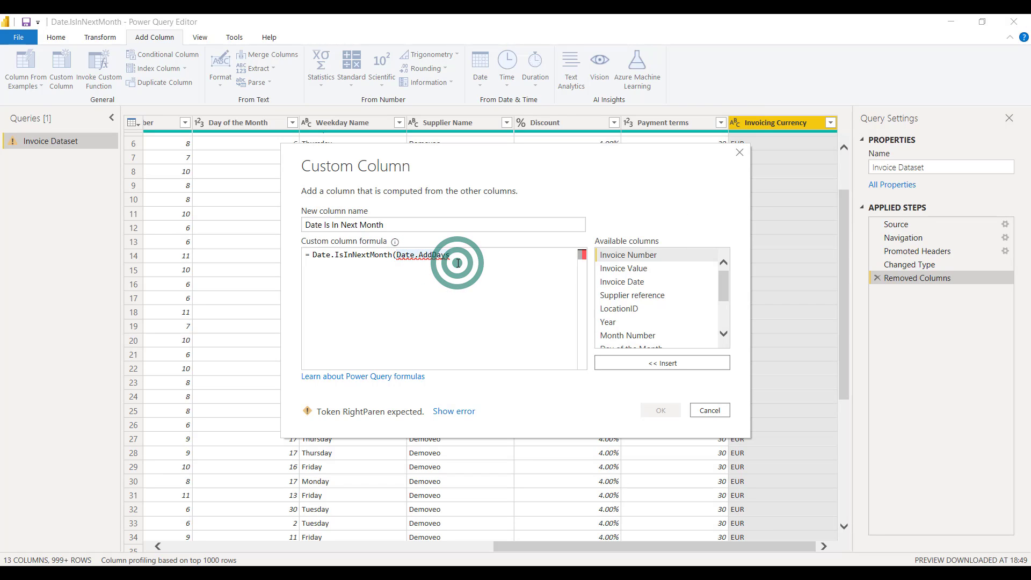
{"action": "key", "text": "BackSpace"}
{"action": "type", "text": "s("}
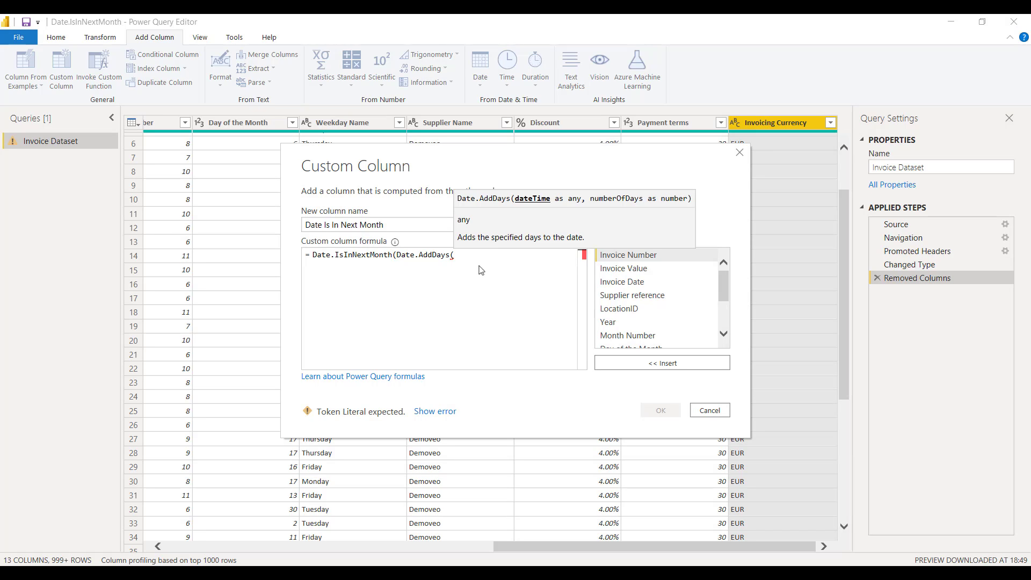
Step: Complete the formula with [Invoice Date] and [Payment terms] as the Date.AddDays arguments, close both parentheses and create the custom column
{"action": "left_click", "coordinate": [610, 281]}
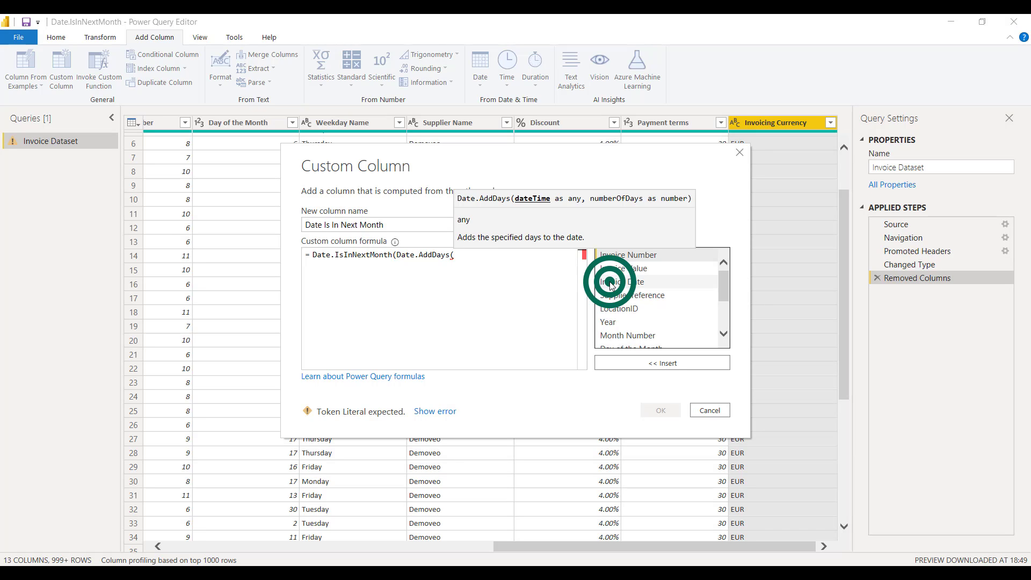
{"action": "left_click", "coordinate": [634, 363]}
{"action": "type", "text": ","}
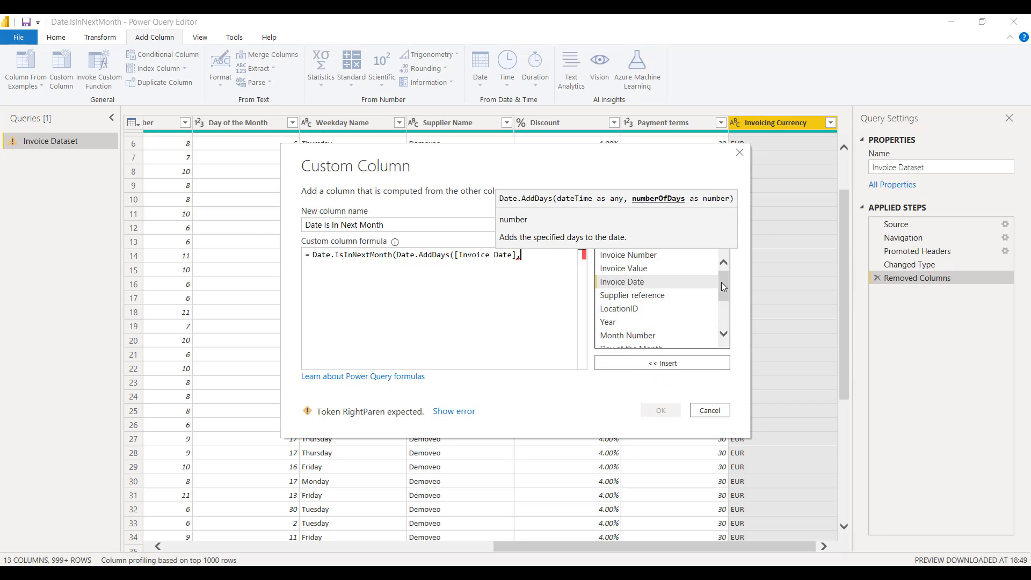
{"action": "left_click_drag", "start_coordinate": [721, 282], "coordinate": [723, 313]}
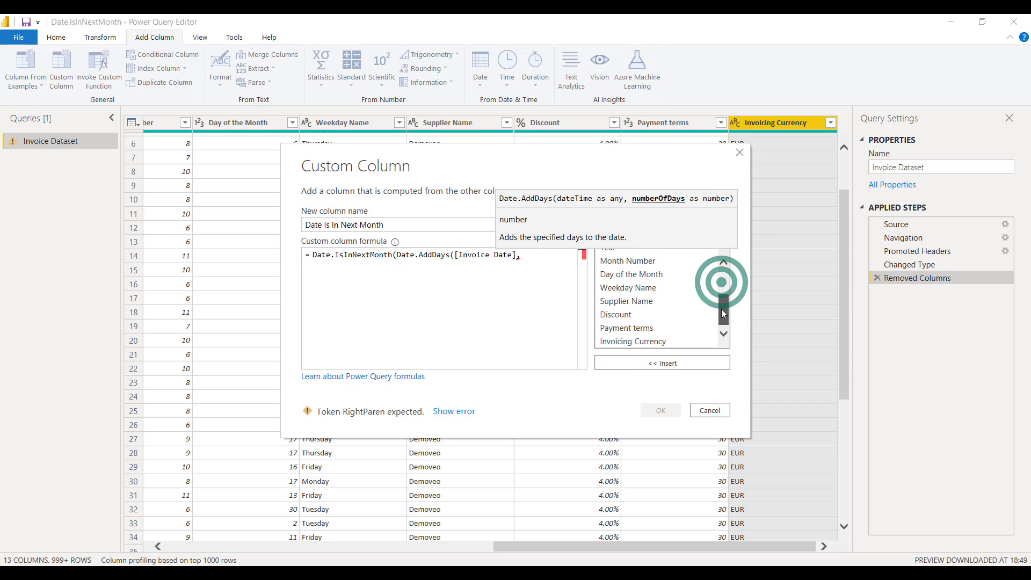
{"action": "left_click", "coordinate": [667, 329]}
{"action": "left_click", "coordinate": [661, 363]}
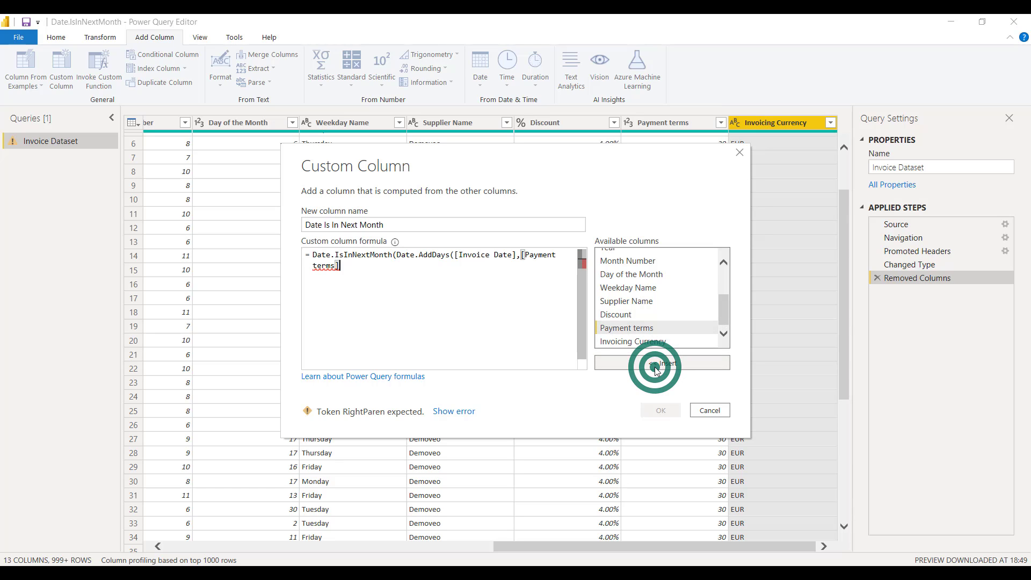
{"action": "type", "text": ")"}
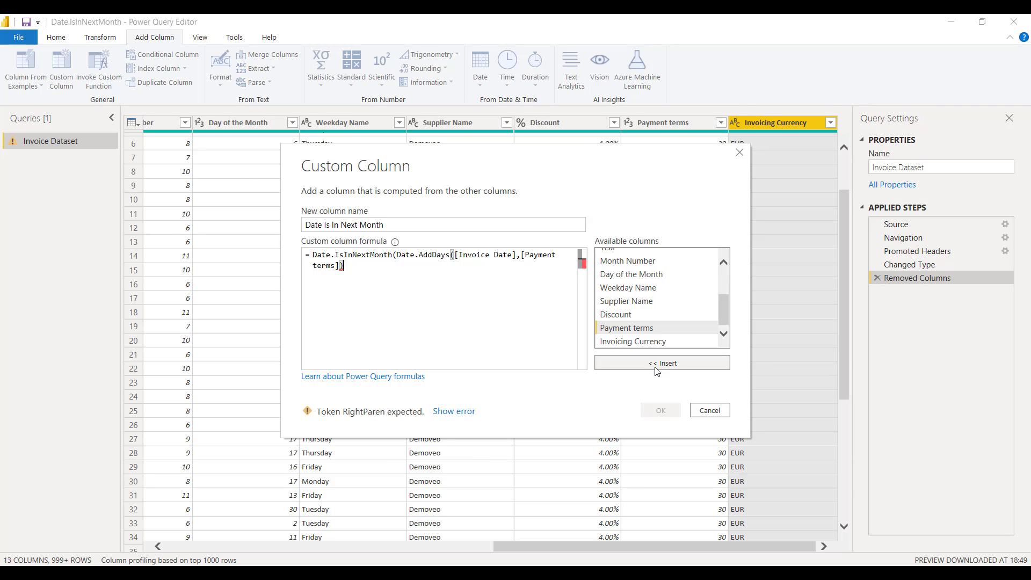
{"action": "type", "text": ")"}
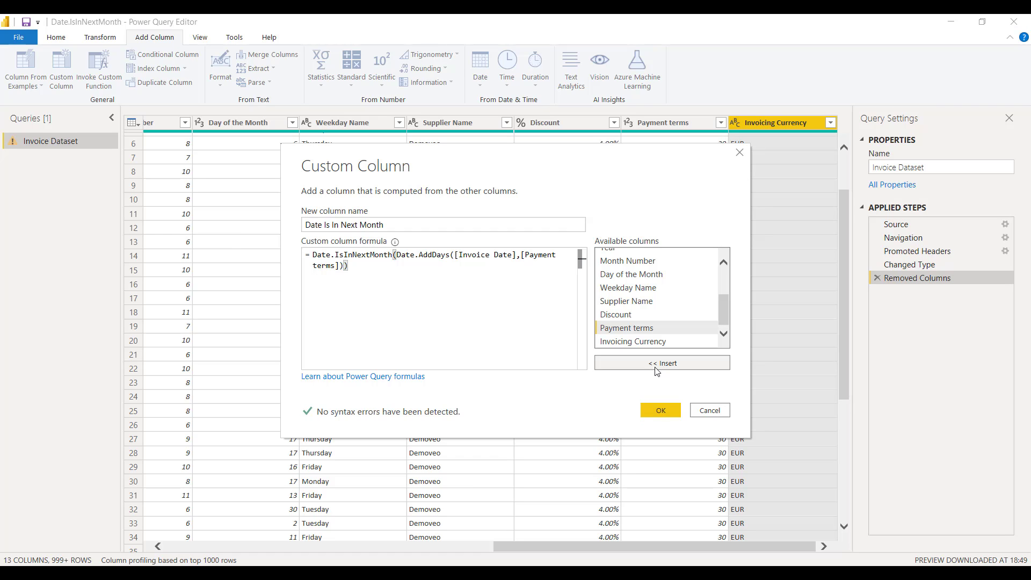
{"action": "left_click", "coordinate": [661, 411]}
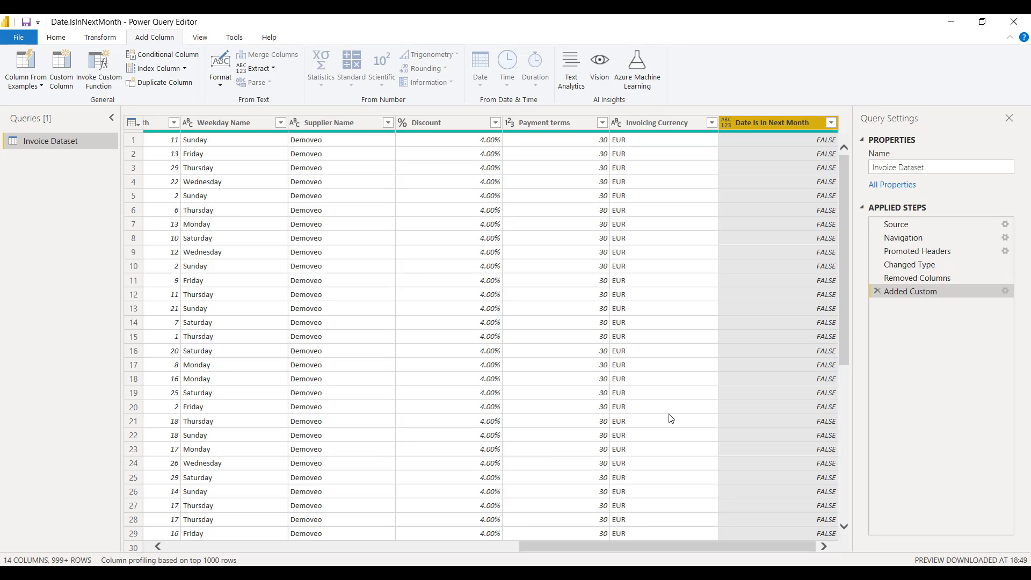
Step: Load the full value list of the Date Is In Next Month column and exclude FALSE so only TRUE rows remain
{"action": "left_click", "coordinate": [831, 122]}
{"action": "left_click", "coordinate": [807, 334]}
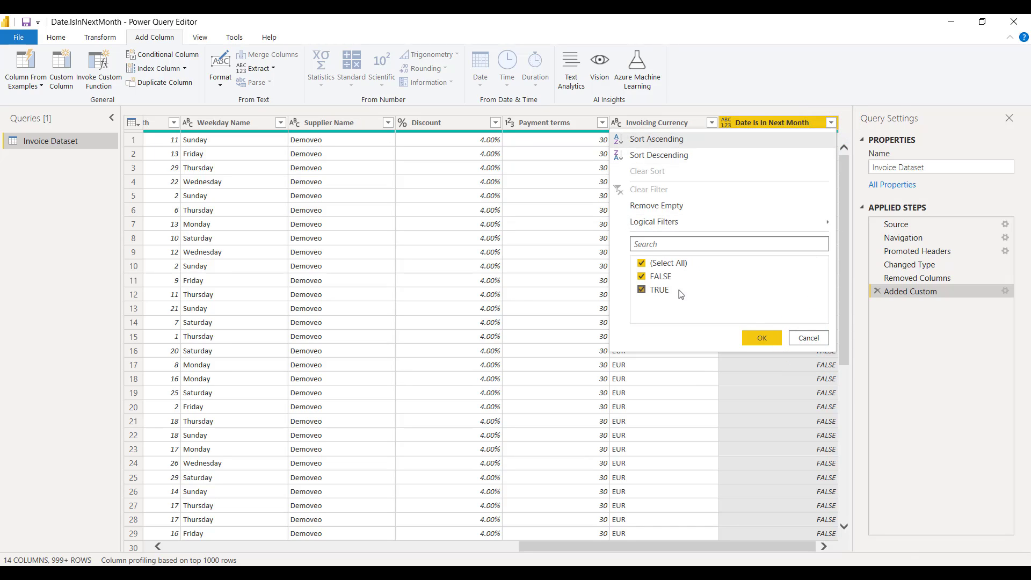
{"action": "left_click", "coordinate": [646, 276]}
{"action": "left_click", "coordinate": [761, 338]}
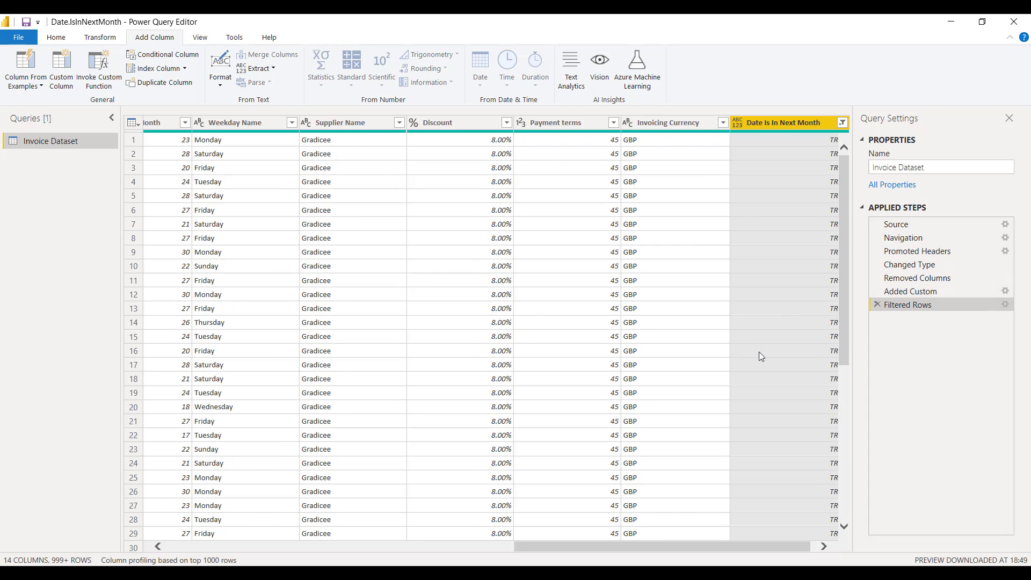
Step: Select the first filtered row and check its invoice date against its payment terms and Date Is In Next Month value
{"action": "left_click", "coordinate": [728, 548]}
{"action": "left_click_drag", "start_coordinate": [728, 547], "coordinate": [336, 543]}
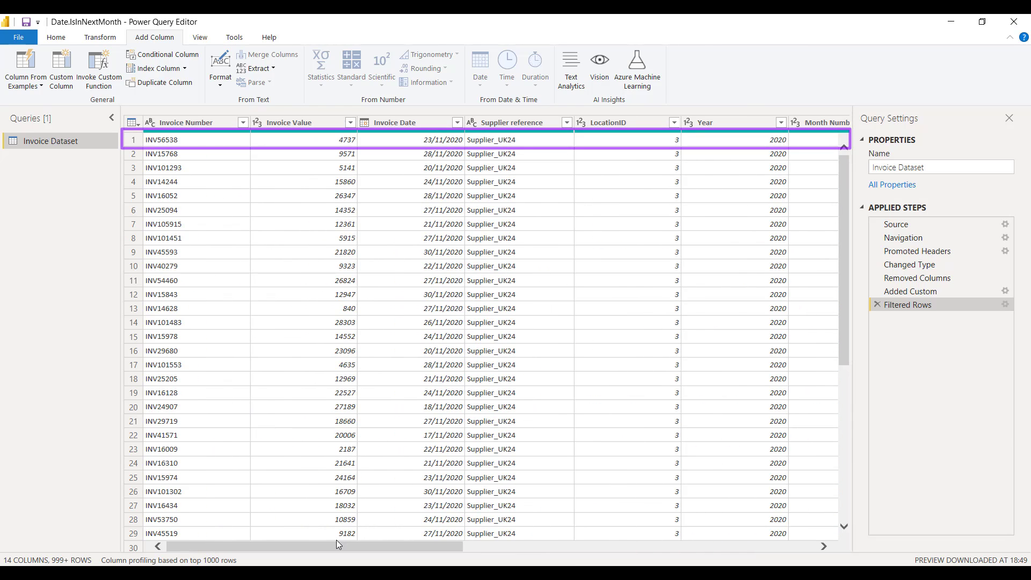
{"action": "left_click", "coordinate": [137, 139]}
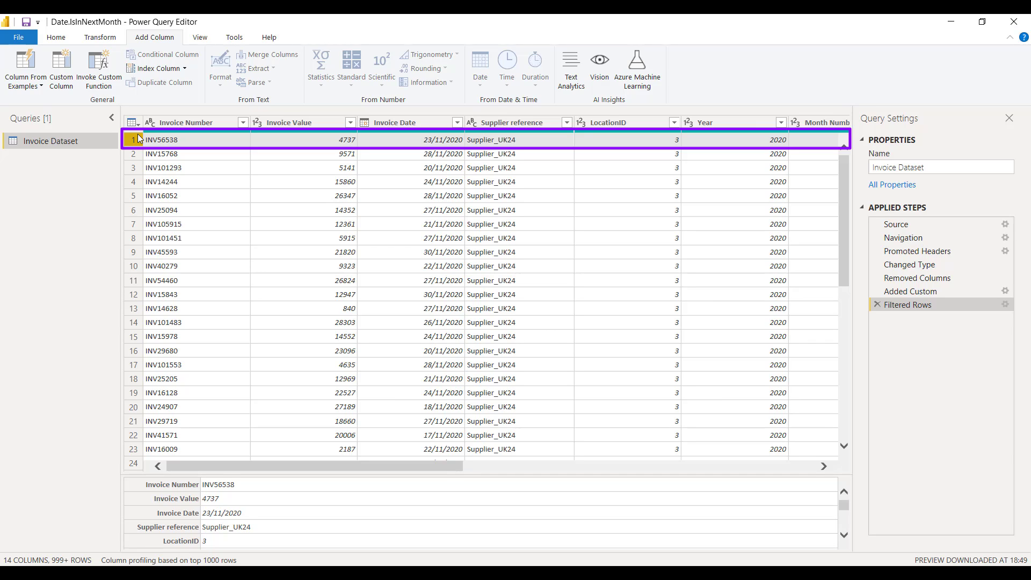
{"action": "left_click_drag", "start_coordinate": [246, 468], "coordinate": [619, 474]}
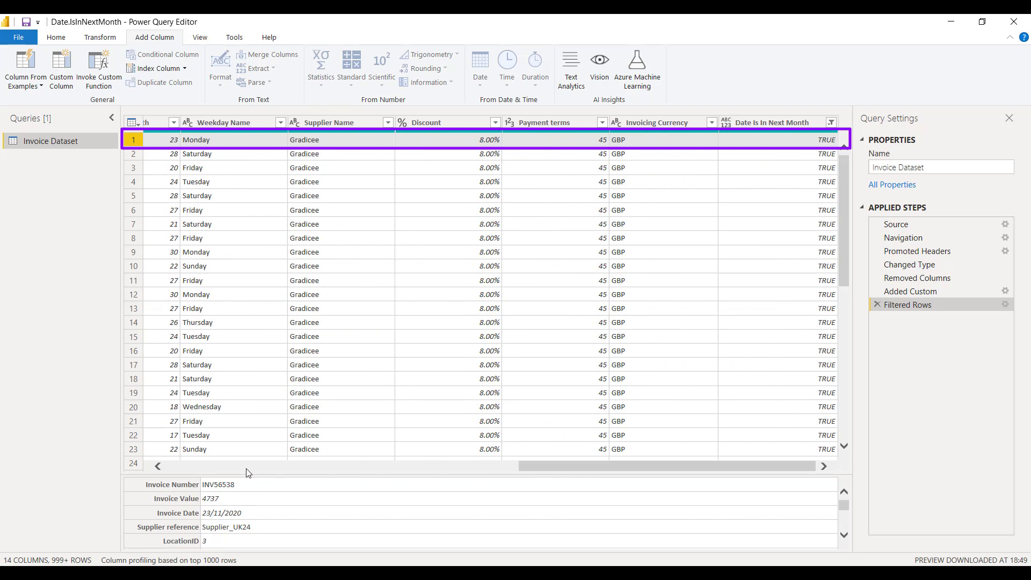